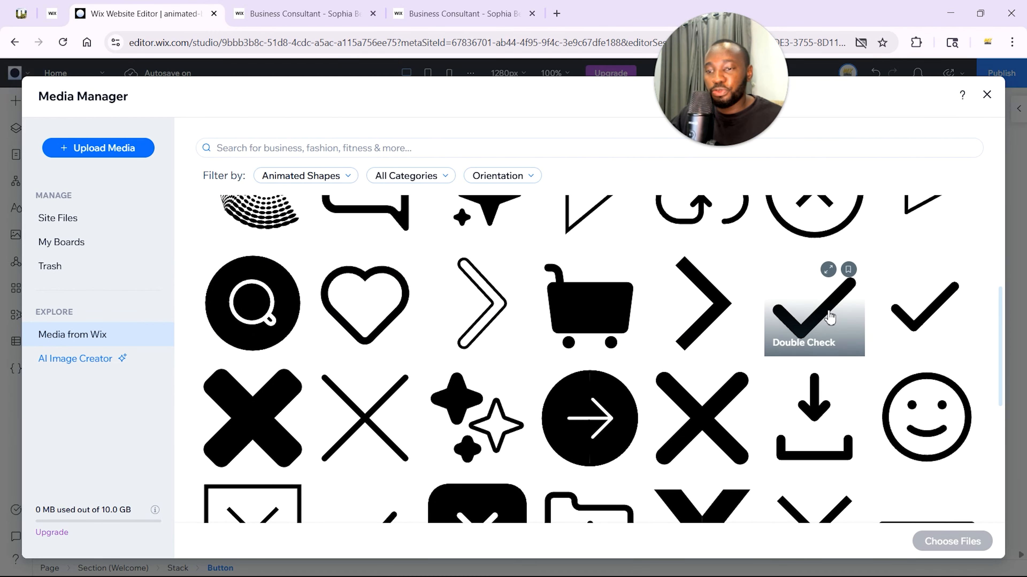
# - Pick the Filled Arrow animated shape from the Wix media as the upper Book Now button's icon and close its settings
pyautogui.scroll(-1, 931, 404)
pyautogui.scroll(-2, 931, 405)
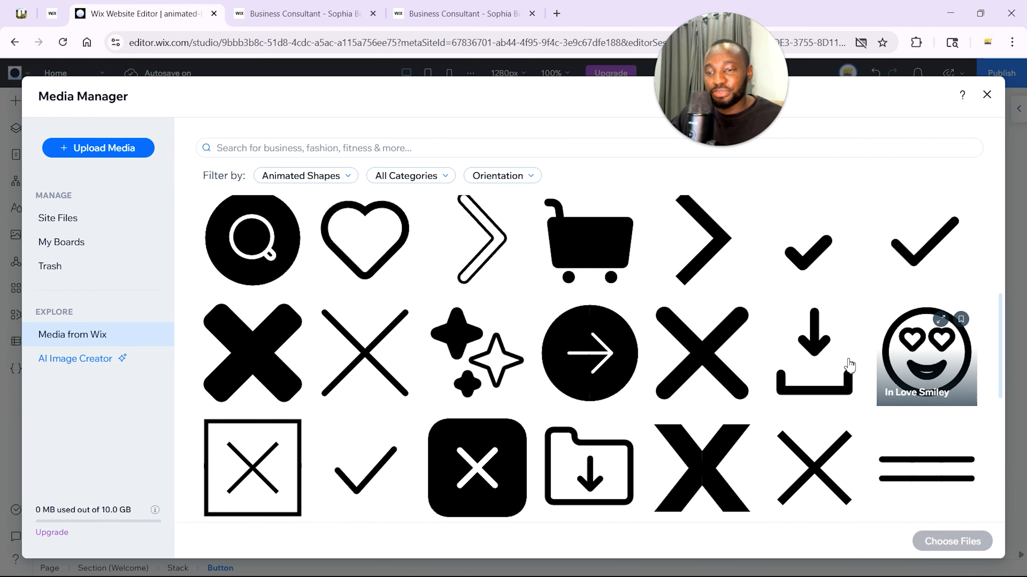
pyautogui.scroll(8, 585, 372)
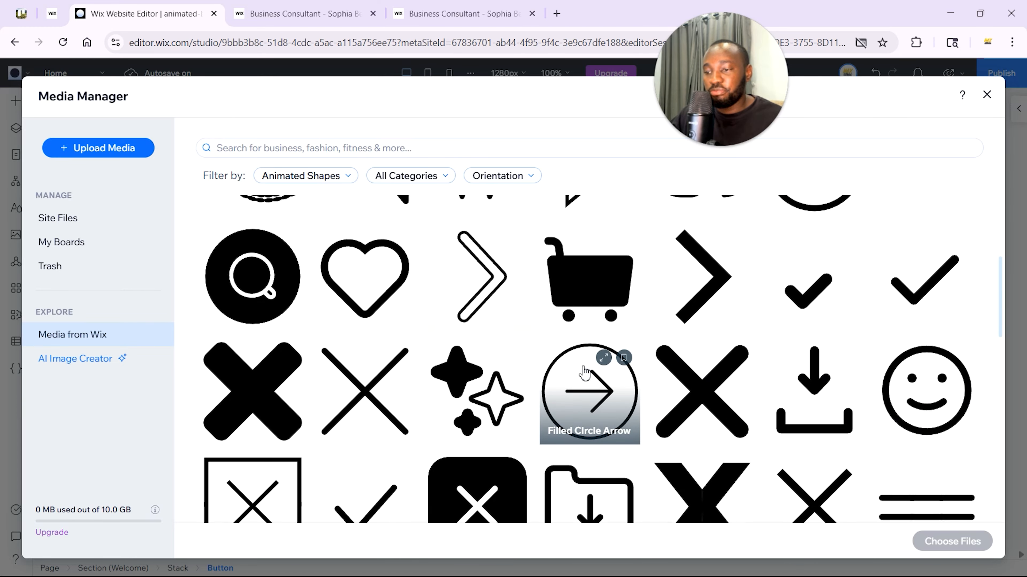
pyautogui.scroll(-3, 585, 373)
pyautogui.scroll(-5, 585, 372)
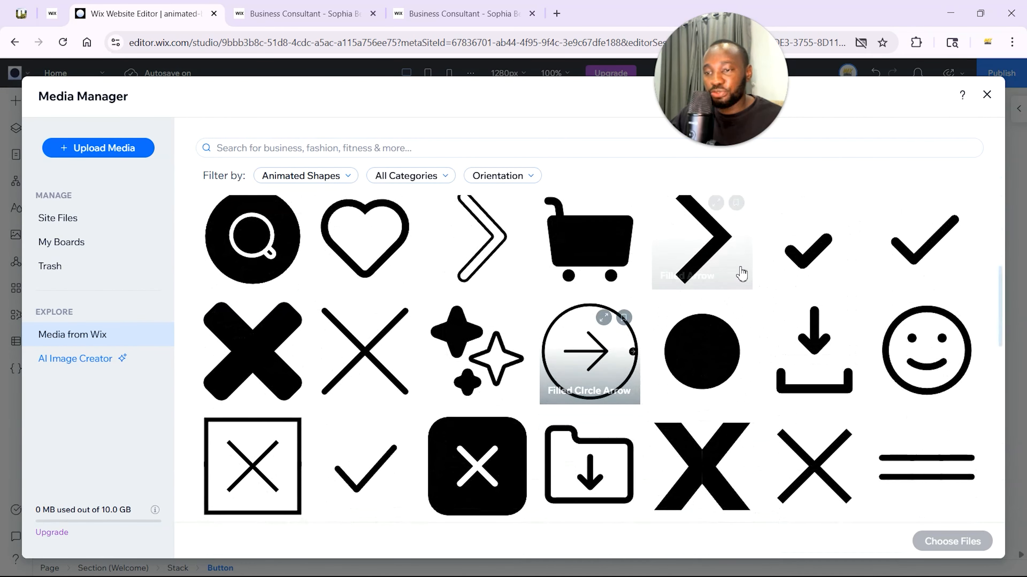
pyautogui.scroll(2, 683, 262)
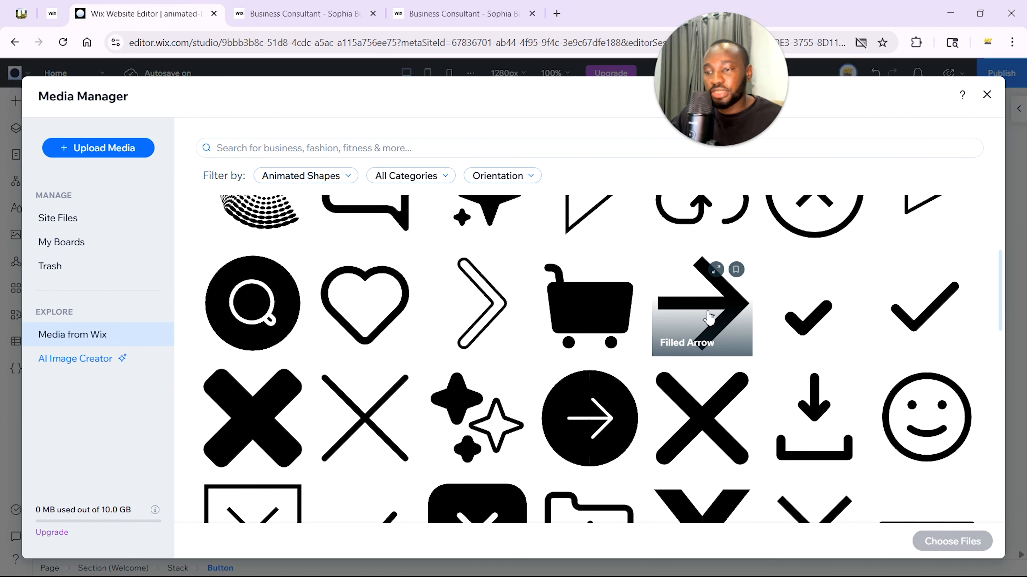
pyautogui.scroll(-10, 707, 283)
pyautogui.scroll(-3, 710, 326)
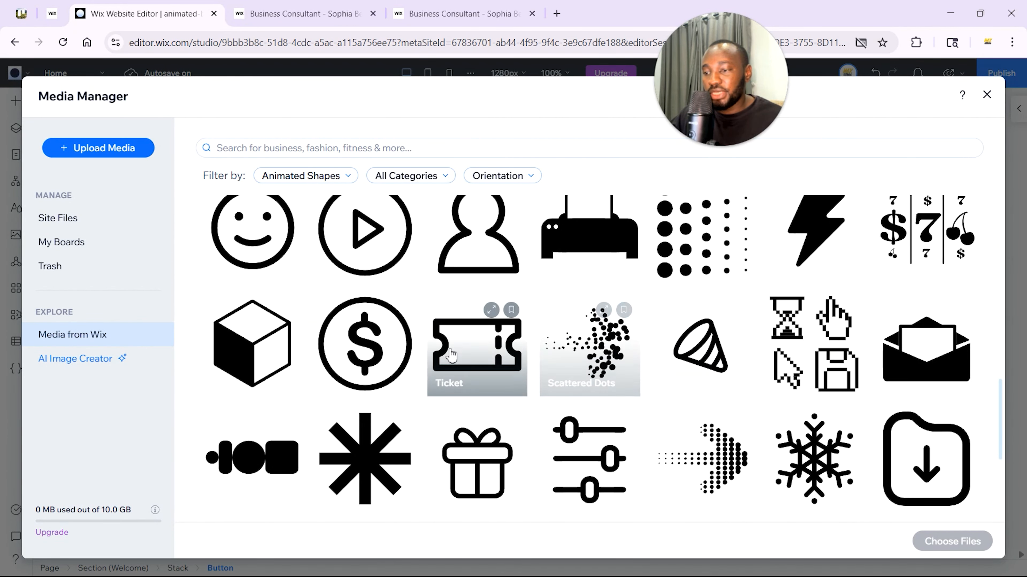
pyautogui.scroll(-5, 372, 261)
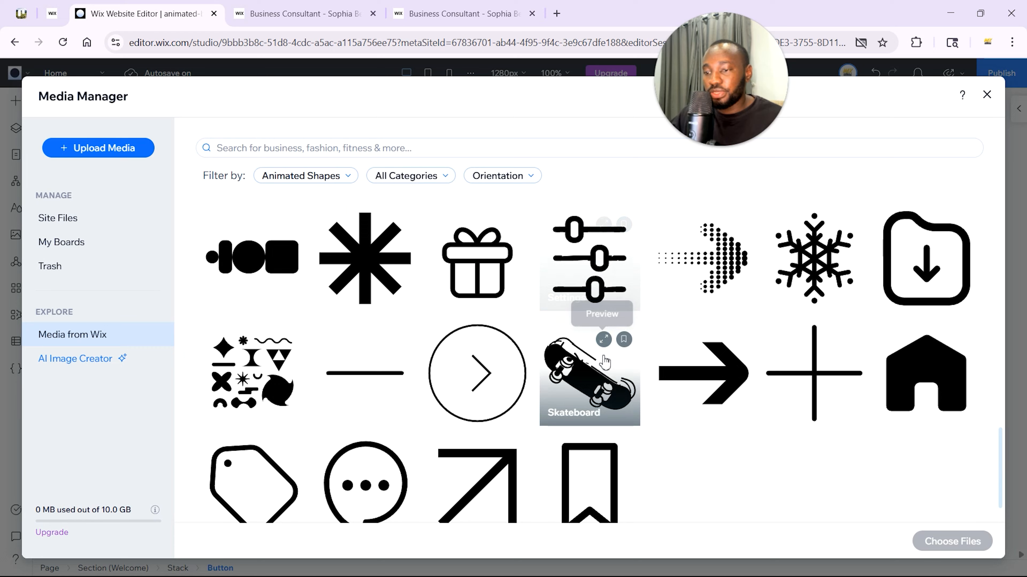
pyautogui.scroll(10, 546, 356)
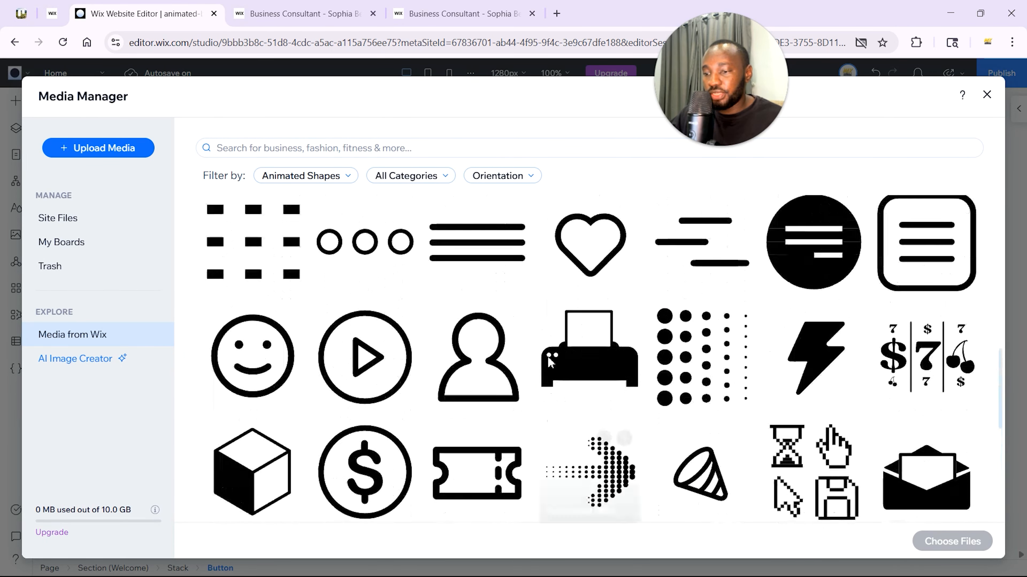
pyautogui.click(667, 335)
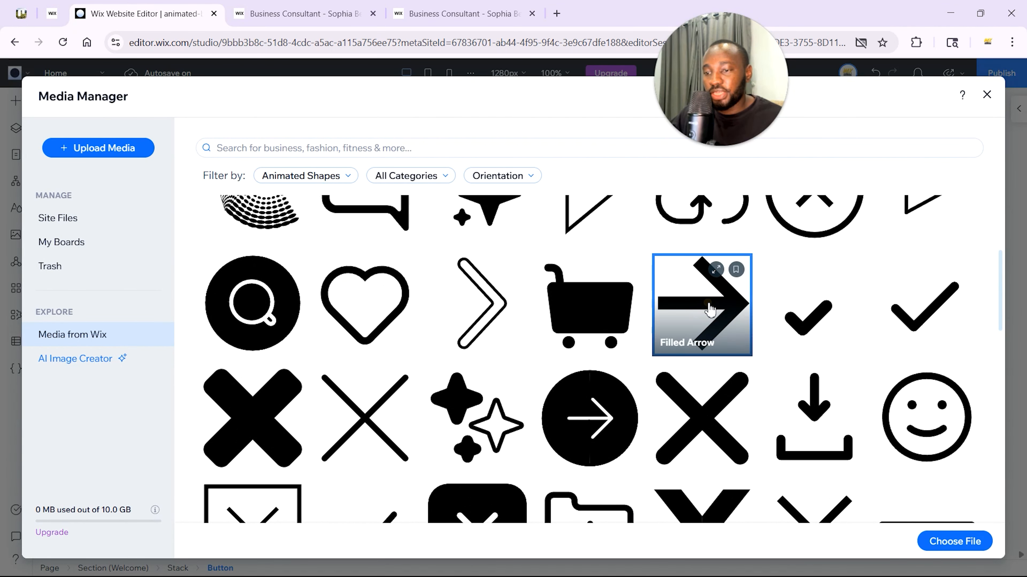
pyautogui.click(963, 542)
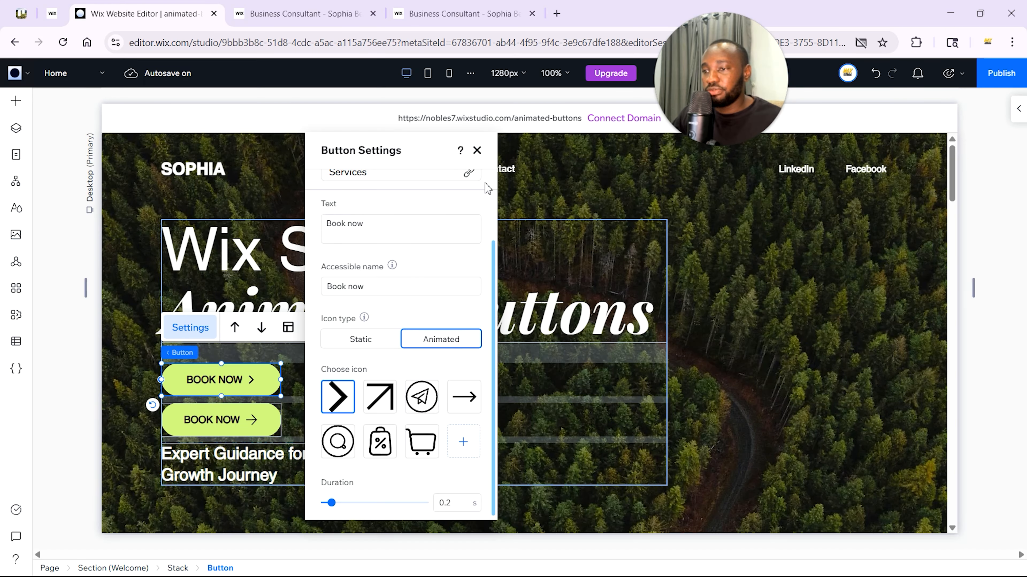
pyautogui.click(475, 150)
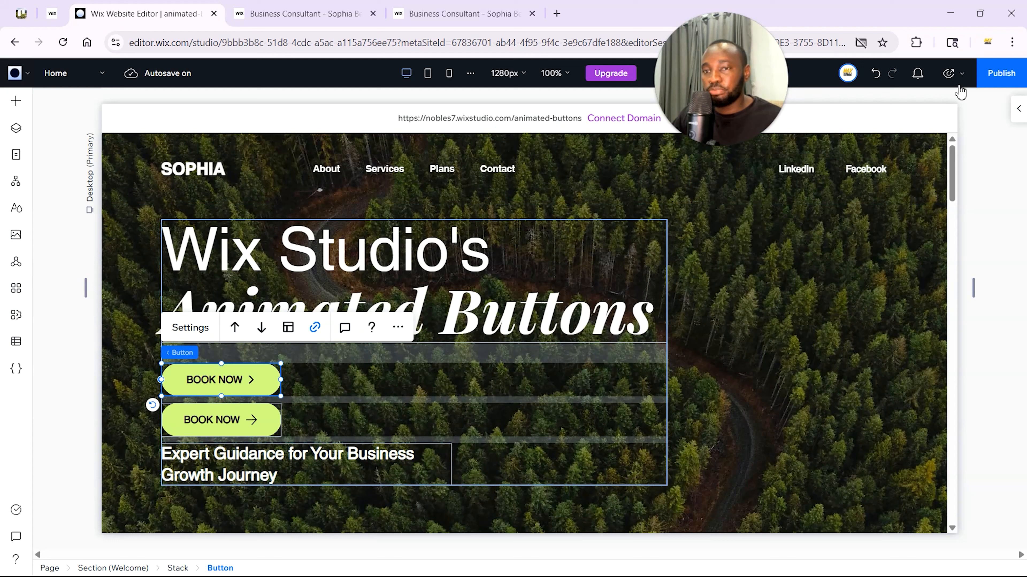
# - Preview the page as a test site to check both Book Now buttons, and return to the editor
pyautogui.click(962, 77)
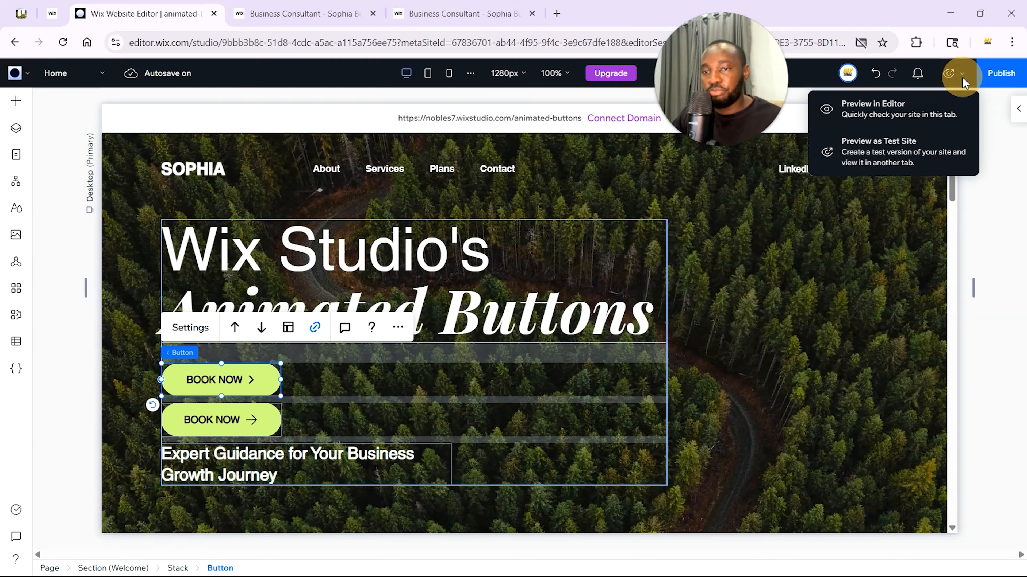
pyautogui.click(886, 146)
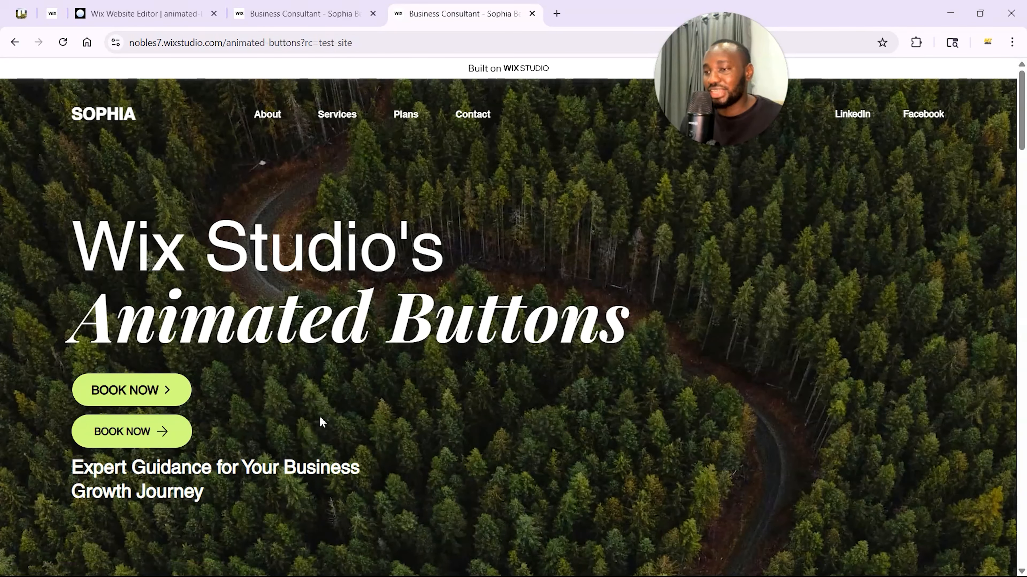
pyautogui.click(141, 13)
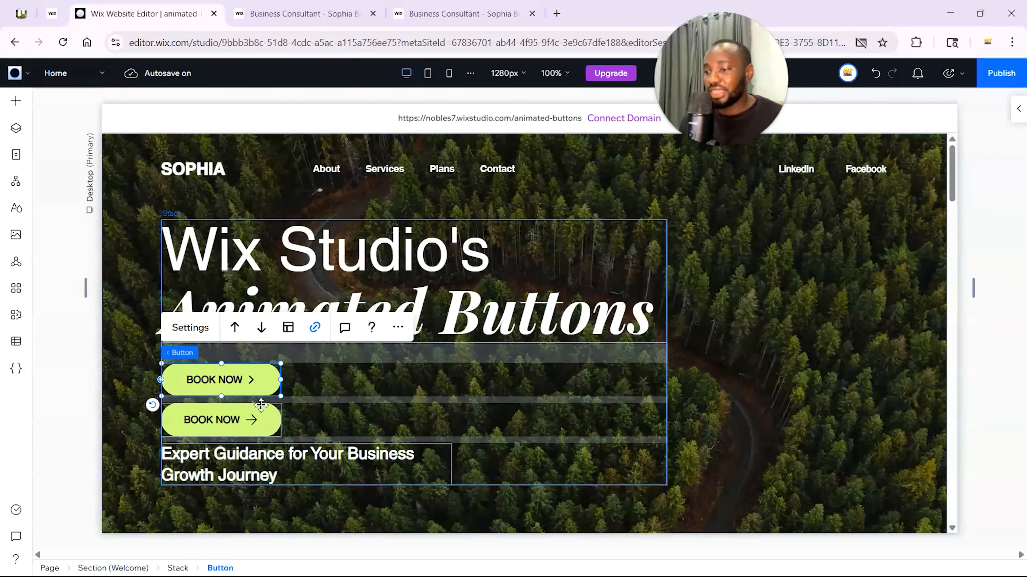
# - Delete the lower Book Now button with the long arrow icon from the stack
pyautogui.click(244, 416)
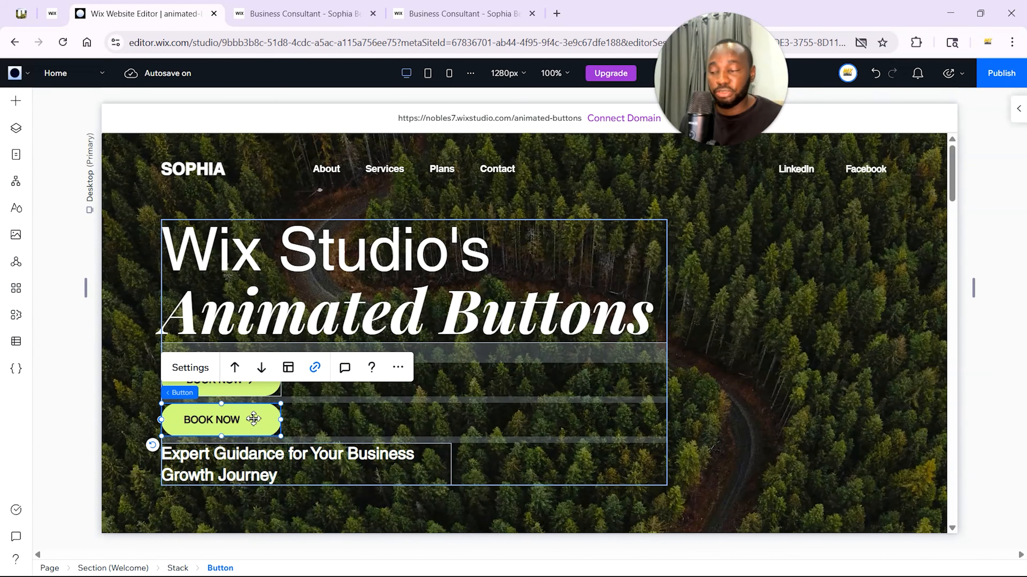
pyautogui.click(398, 367)
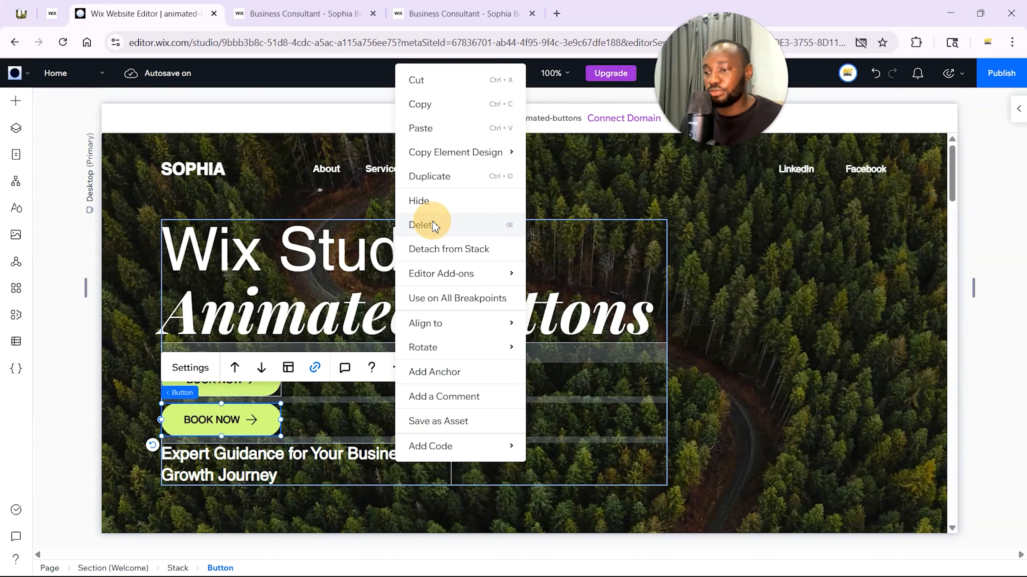
pyautogui.click(422, 224)
# - Start creating a new custom icon animation in the remaining Book Now button's settings
pyautogui.click(244, 397)
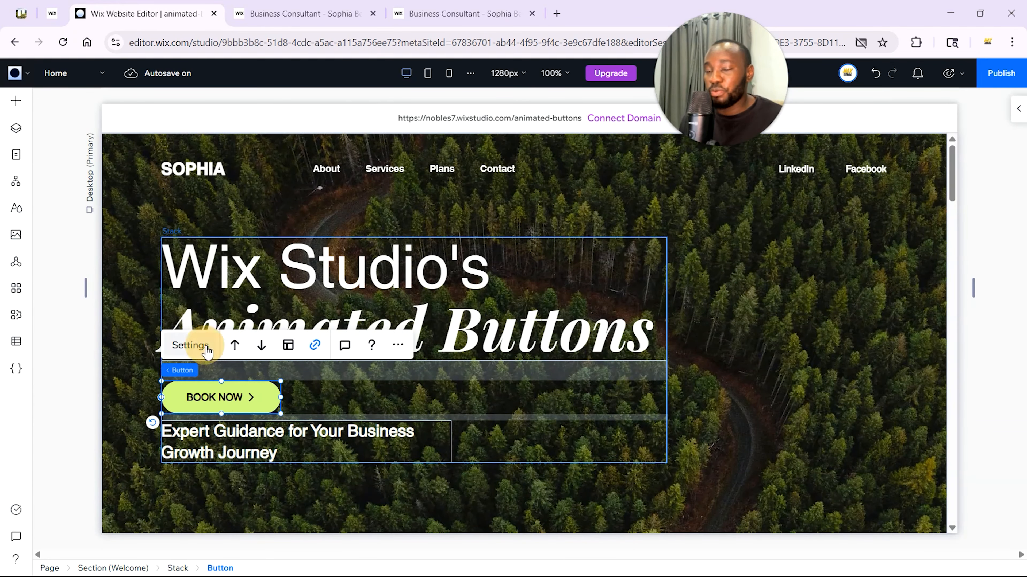
pyautogui.click(199, 345)
pyautogui.scroll(-2, 431, 406)
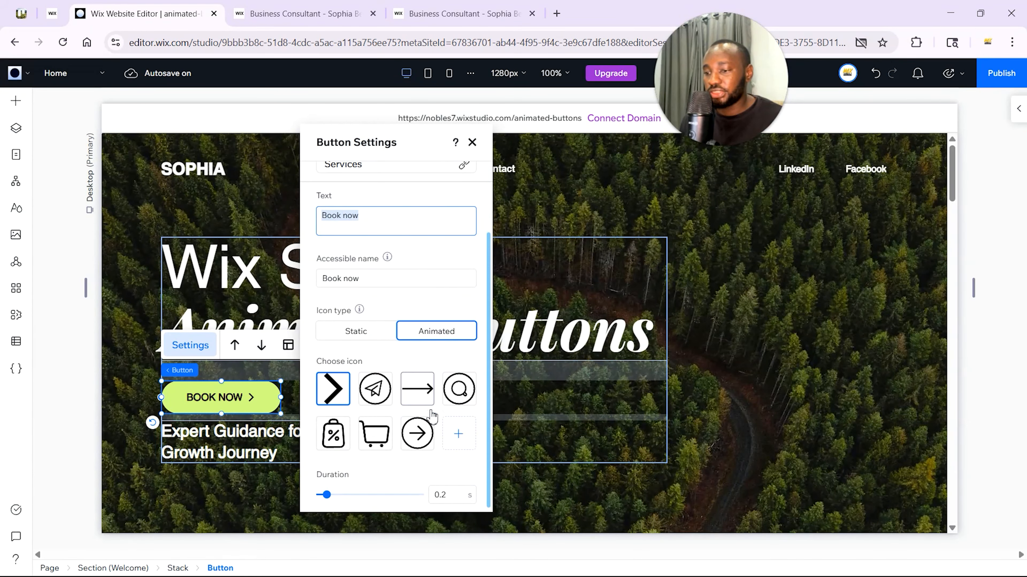
pyautogui.click(466, 442)
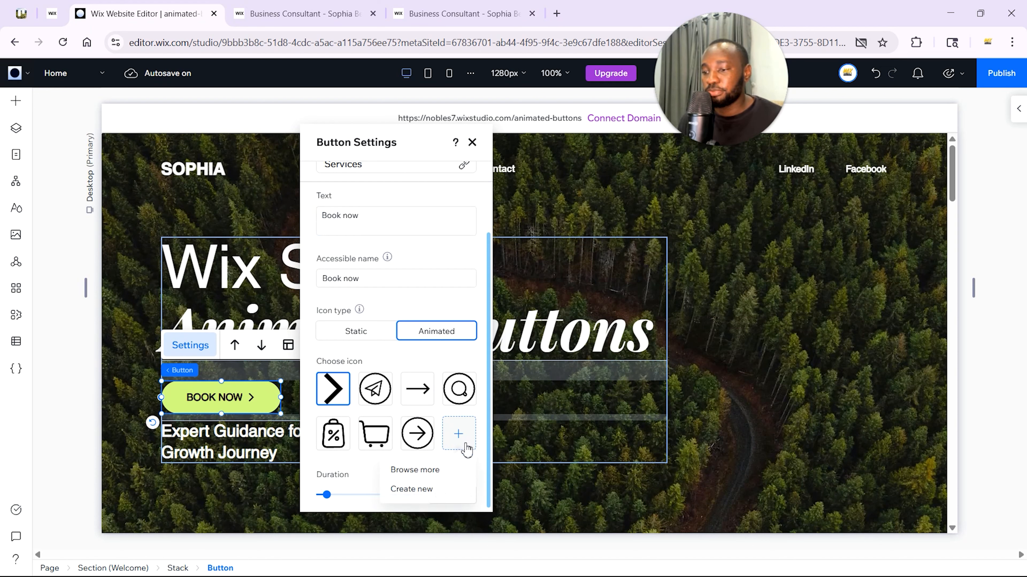
pyautogui.click(440, 490)
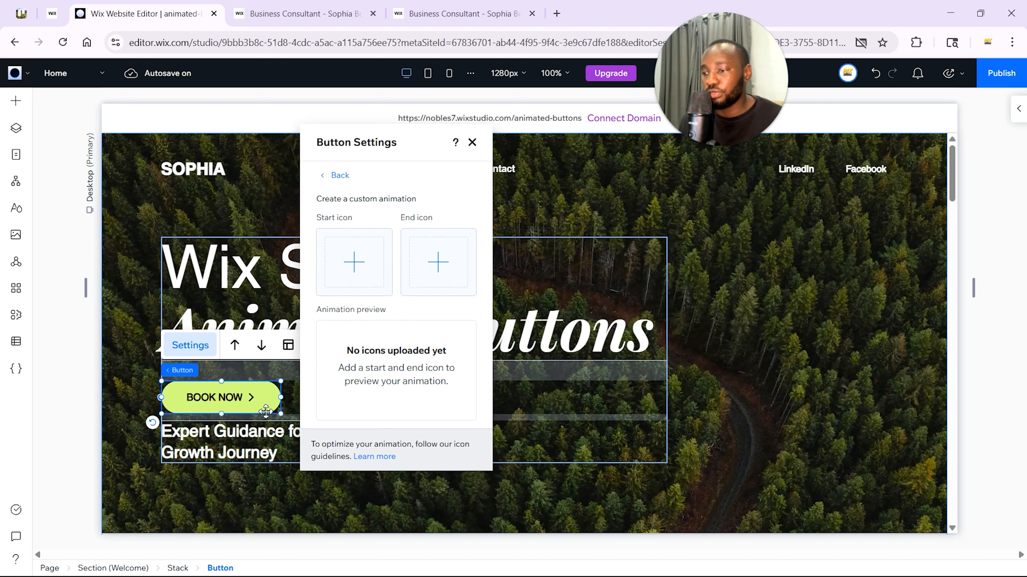
# - Close the extra site preview, check the single-button page in a test-site preview and return to the editor
pyautogui.click(532, 14)
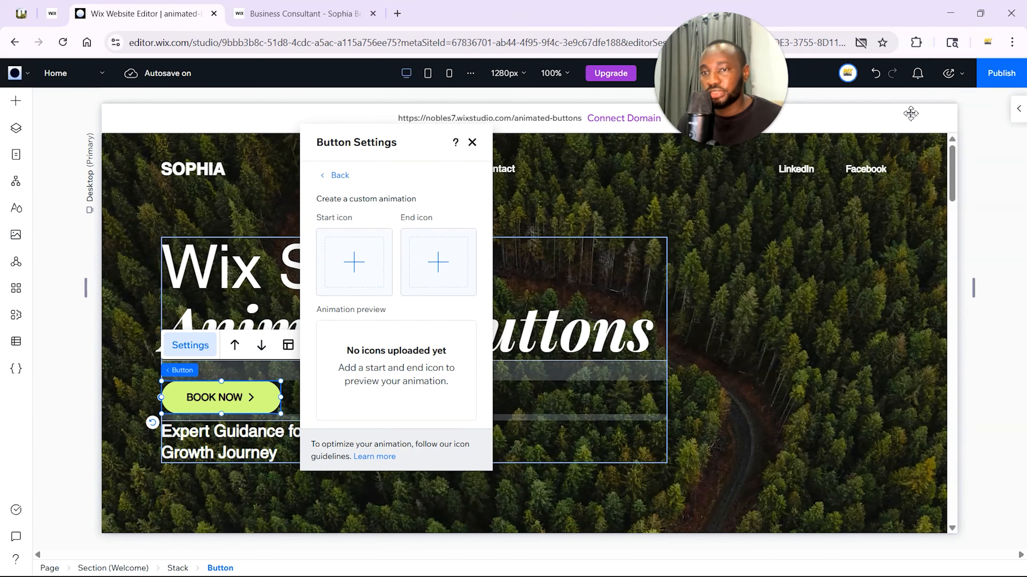
pyautogui.click(949, 75)
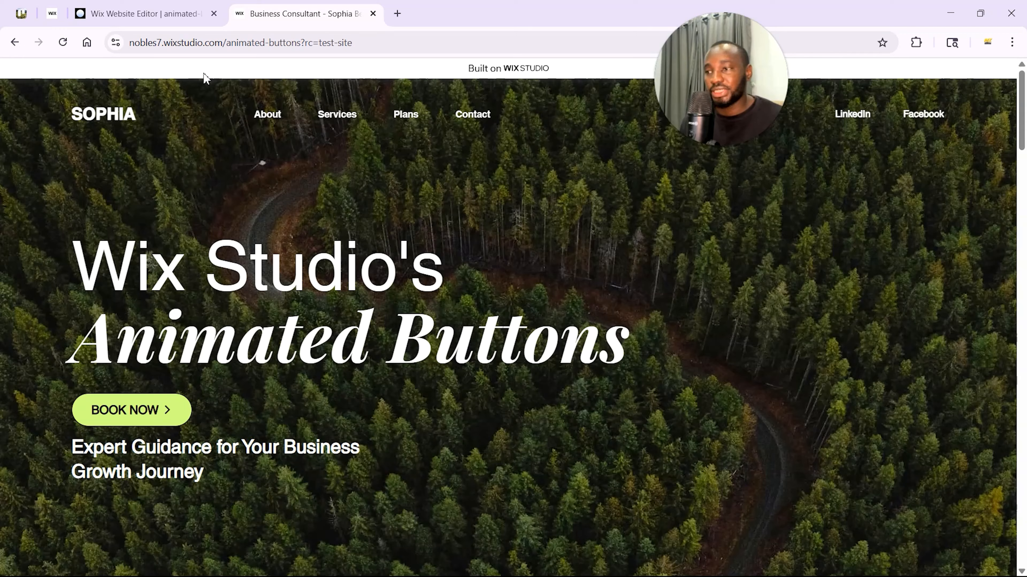
pyautogui.click(170, 14)
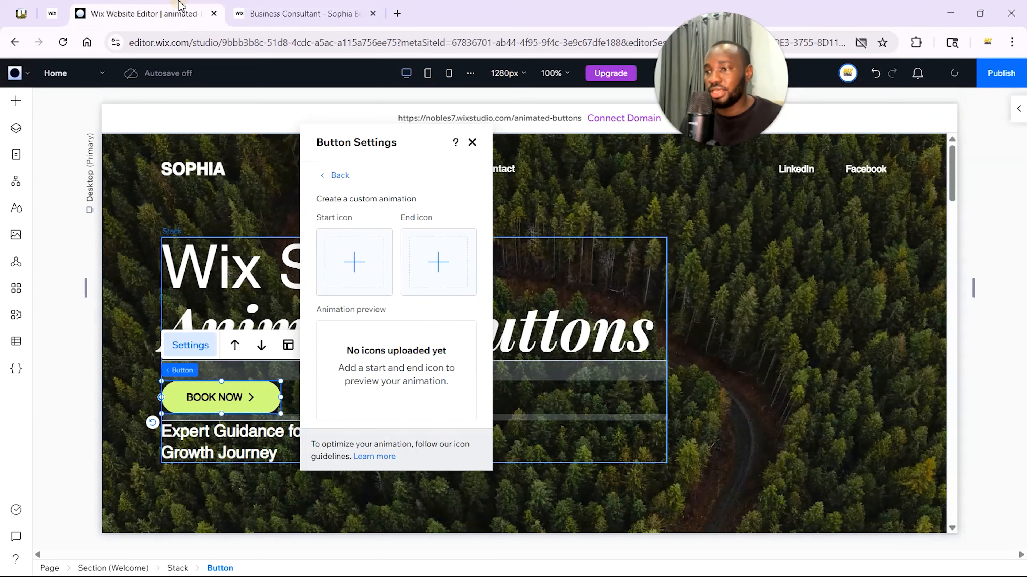
# - Set the custom animation's start icon to Cross Shape from the Wix basic shapes
pyautogui.click(353, 265)
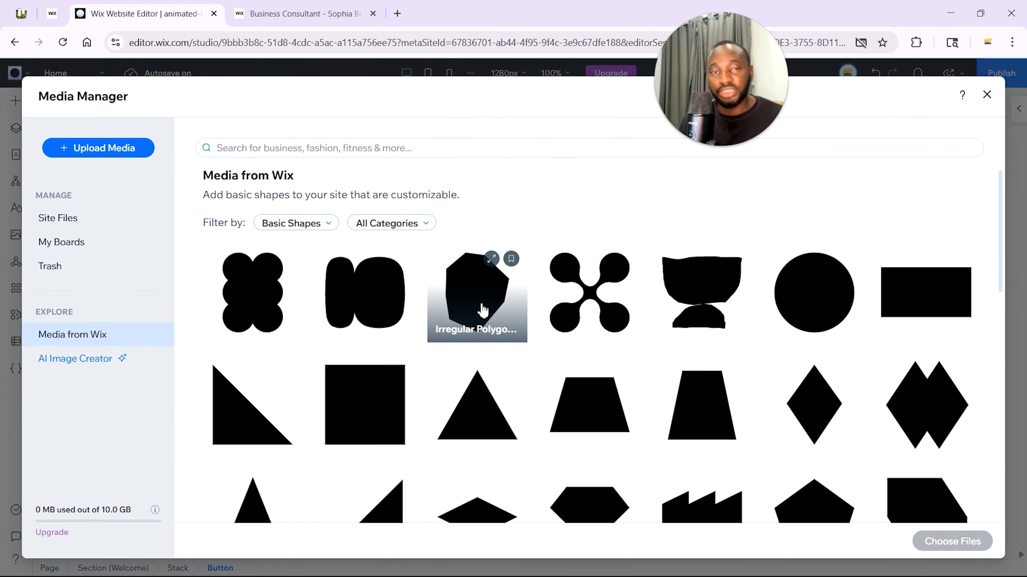
pyautogui.scroll(-15, 483, 311)
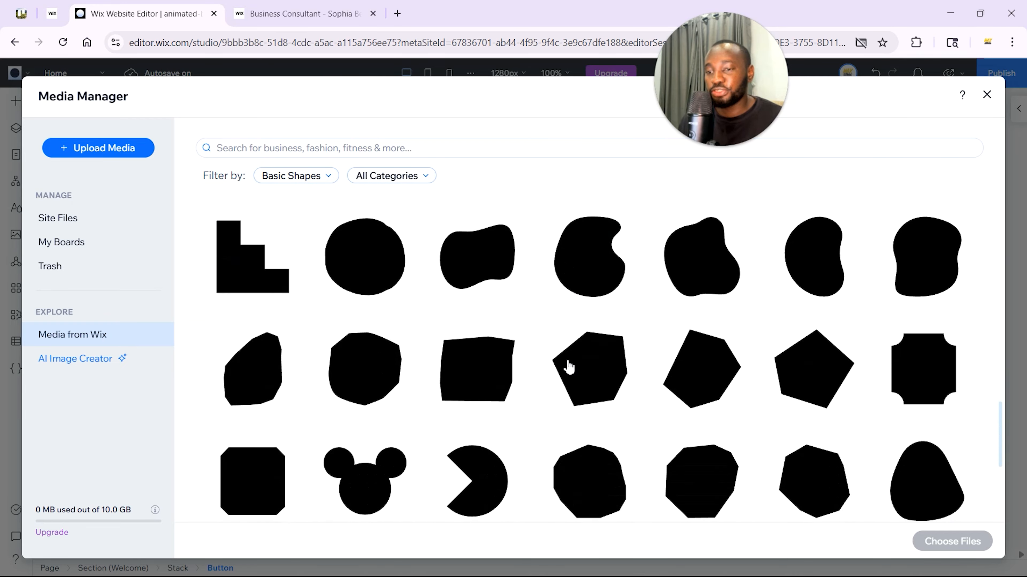
pyautogui.scroll(10, 568, 362)
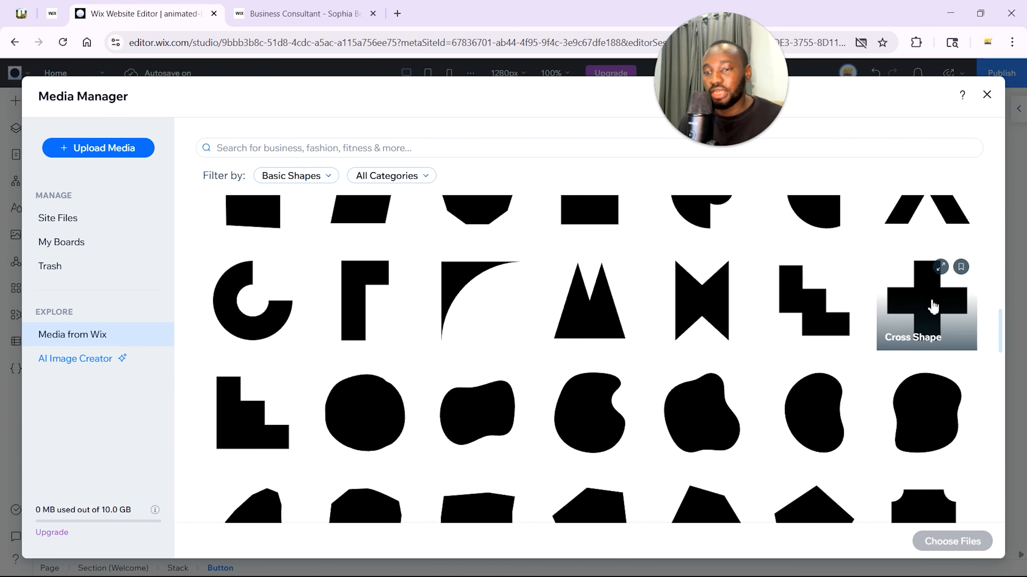
pyautogui.click(932, 307)
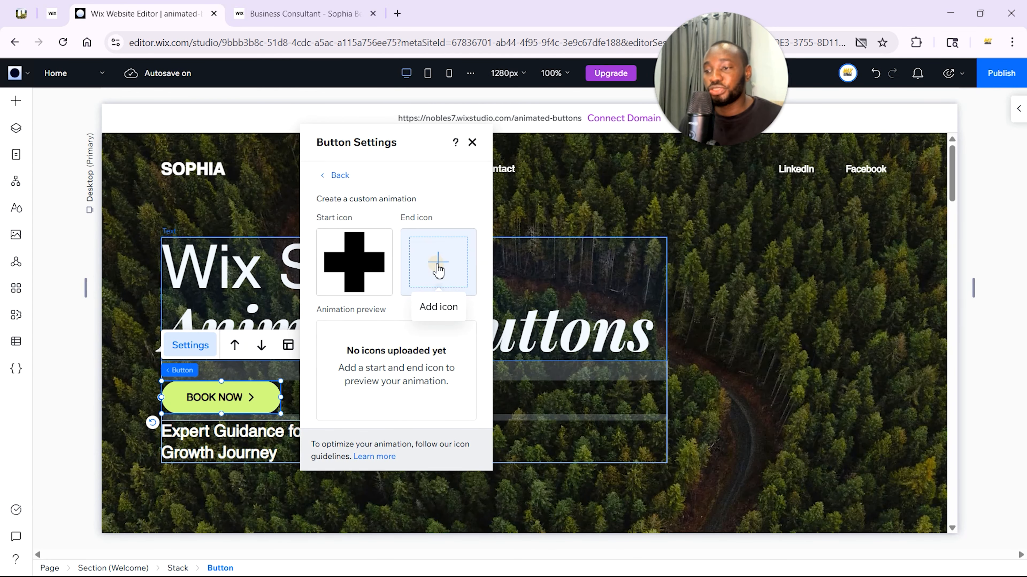
# - Search the Wix basic shapes for "check" and use Check Mark as the custom animation's end icon
pyautogui.click(437, 265)
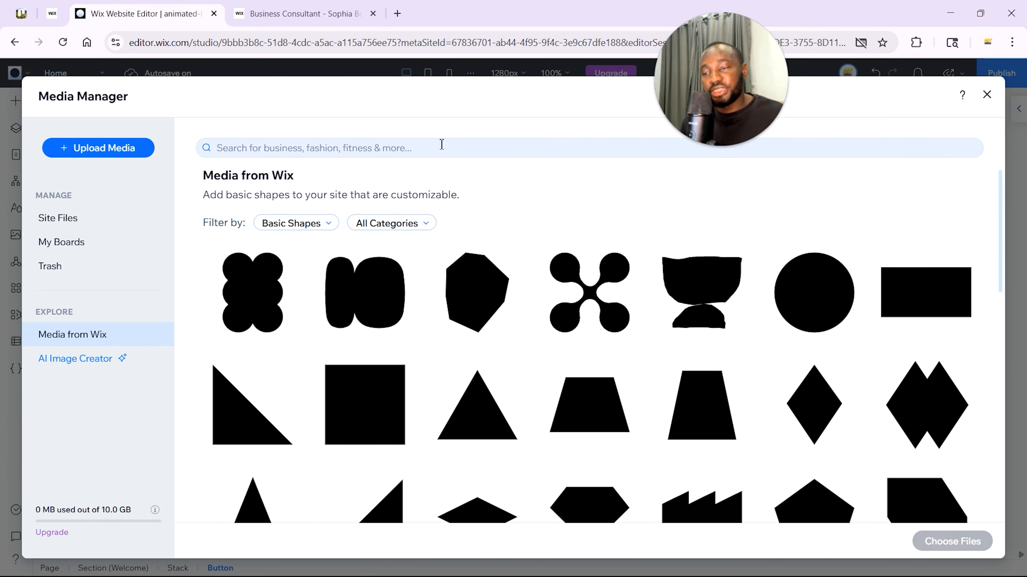
pyautogui.click(380, 151)
pyautogui.write('c')
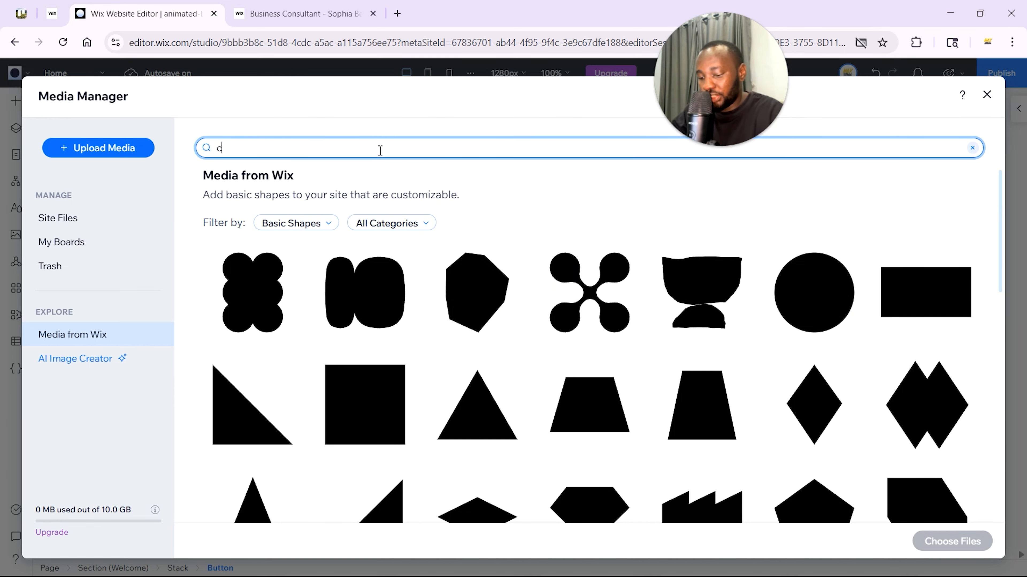
pyautogui.write('heck')
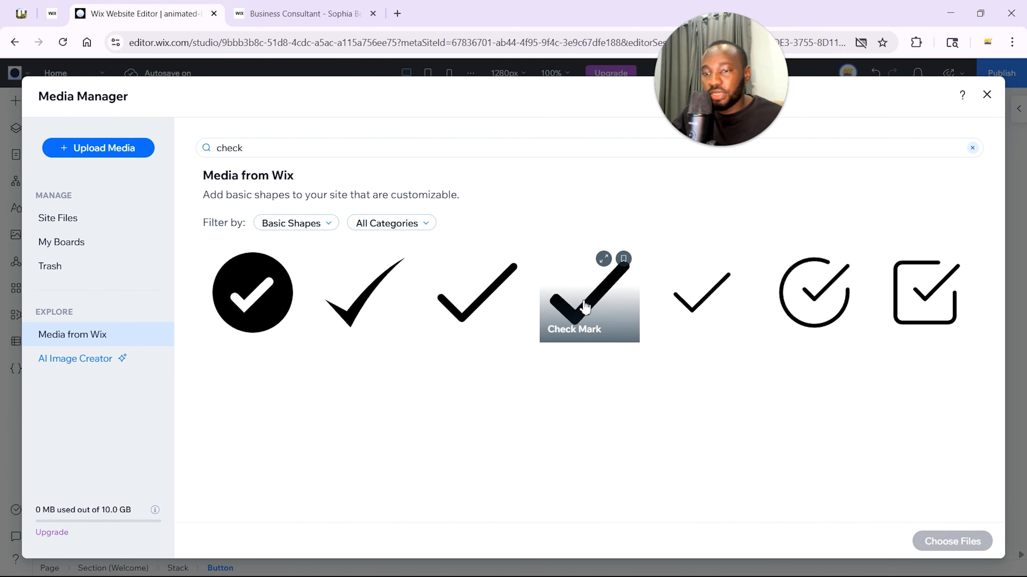
pyautogui.click(586, 309)
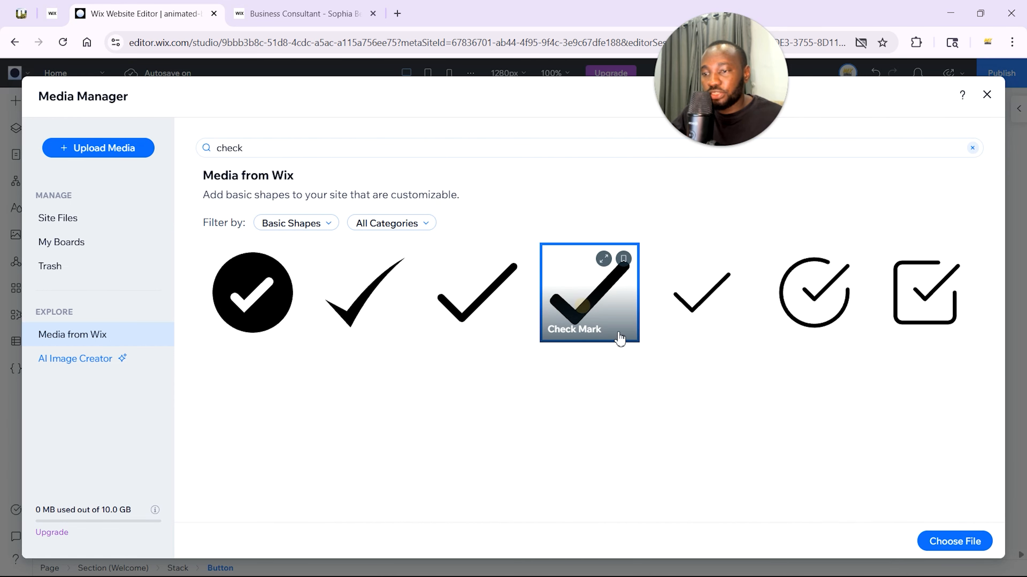
pyautogui.click(964, 543)
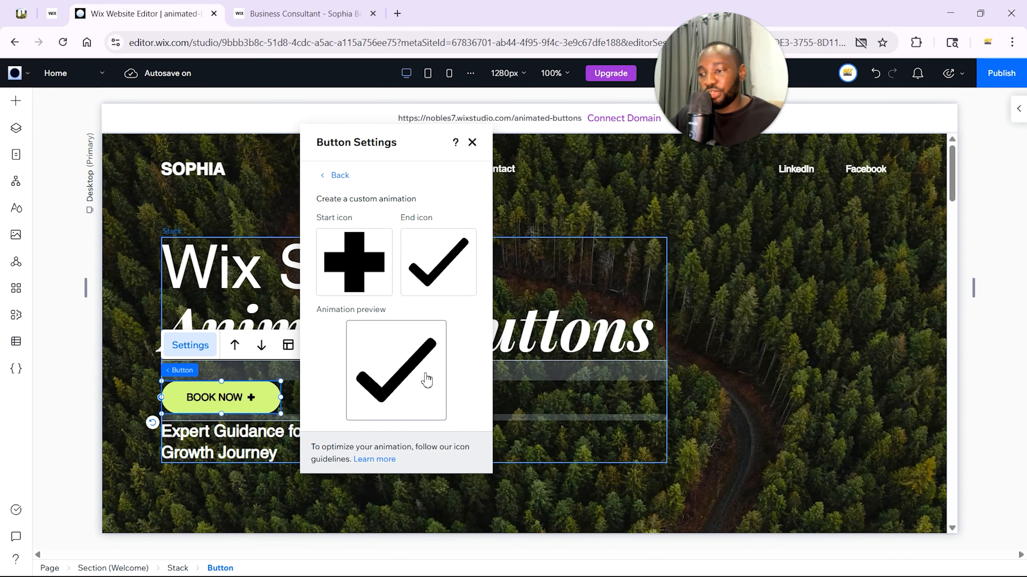
# - Close the button settings, preview the custom icon animation on the test site and return to the editor
pyautogui.click(472, 142)
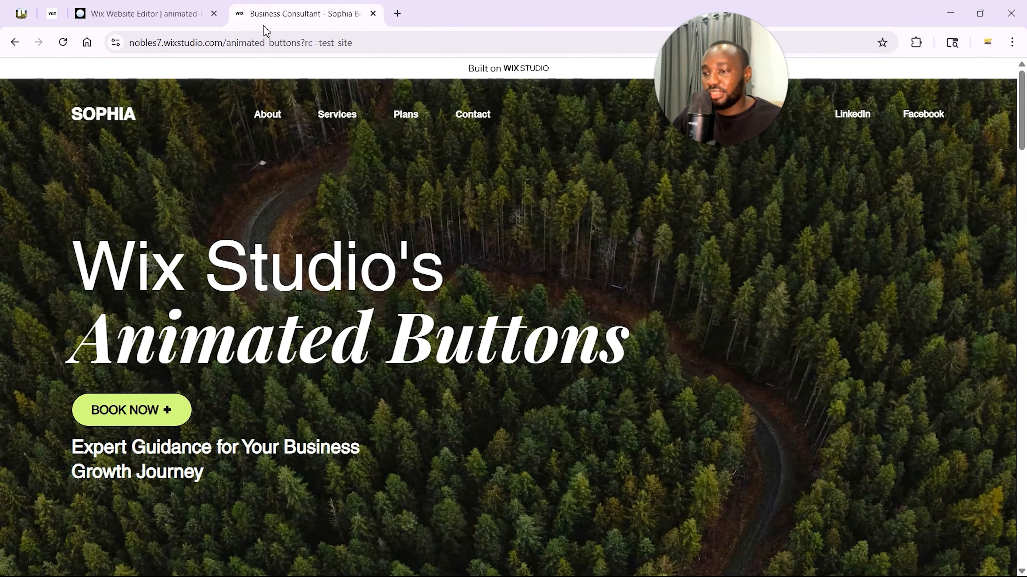
pyautogui.click(153, 14)
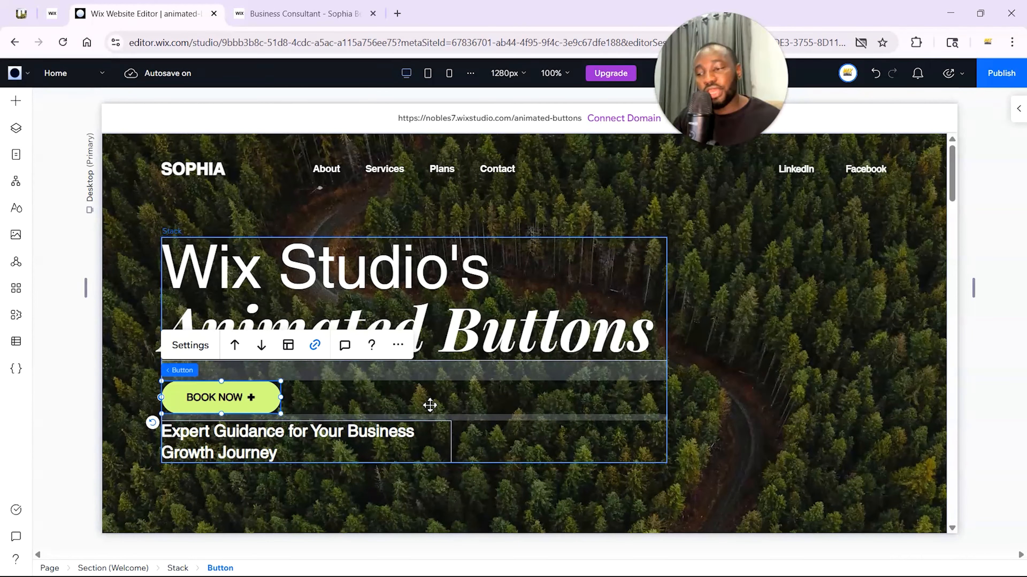
# - Replace the Book Now button's animated icon with Filled Arrow from the Wix animated shapes
pyautogui.click(189, 345)
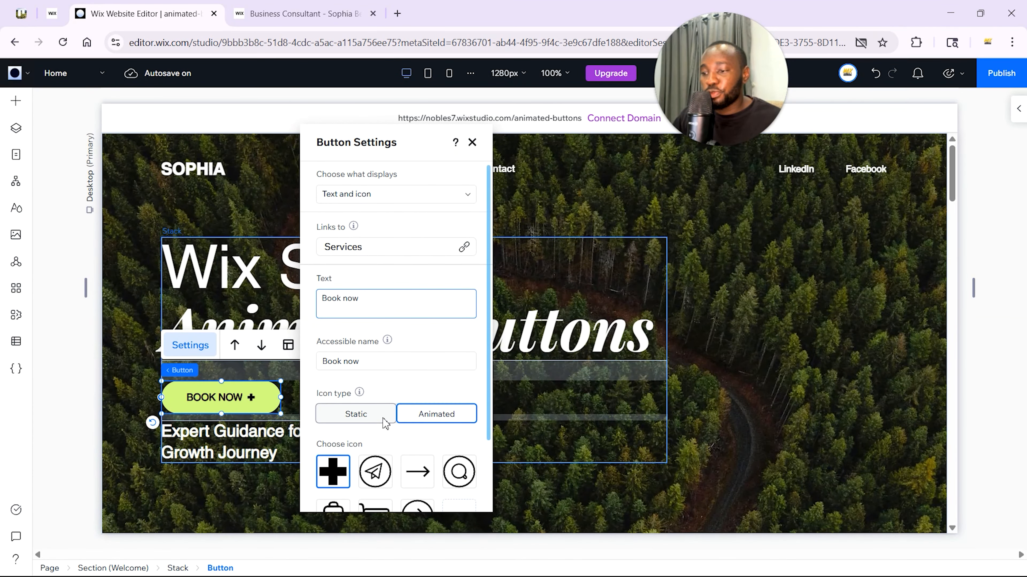
pyautogui.scroll(-2, 384, 425)
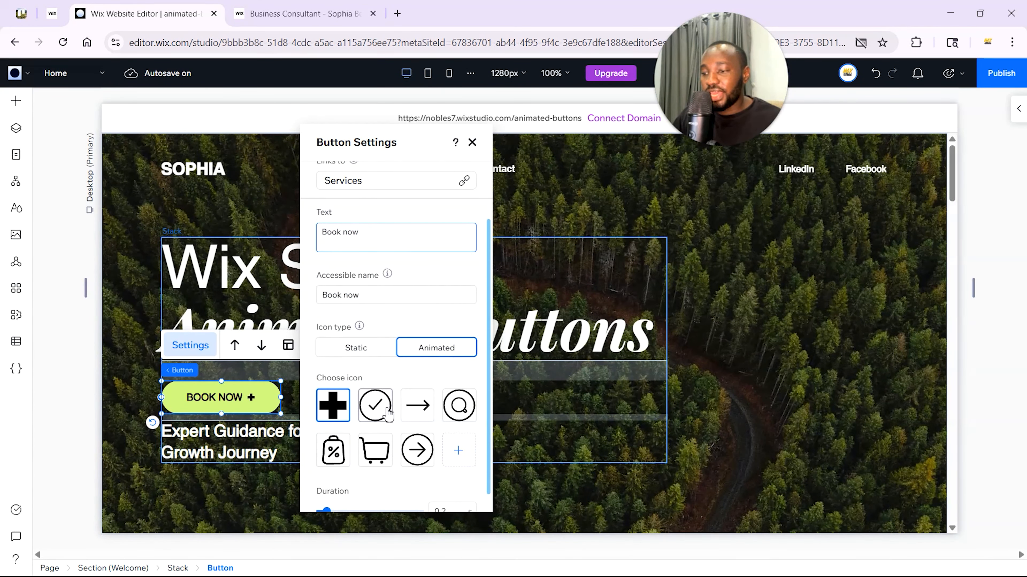
pyautogui.click(459, 452)
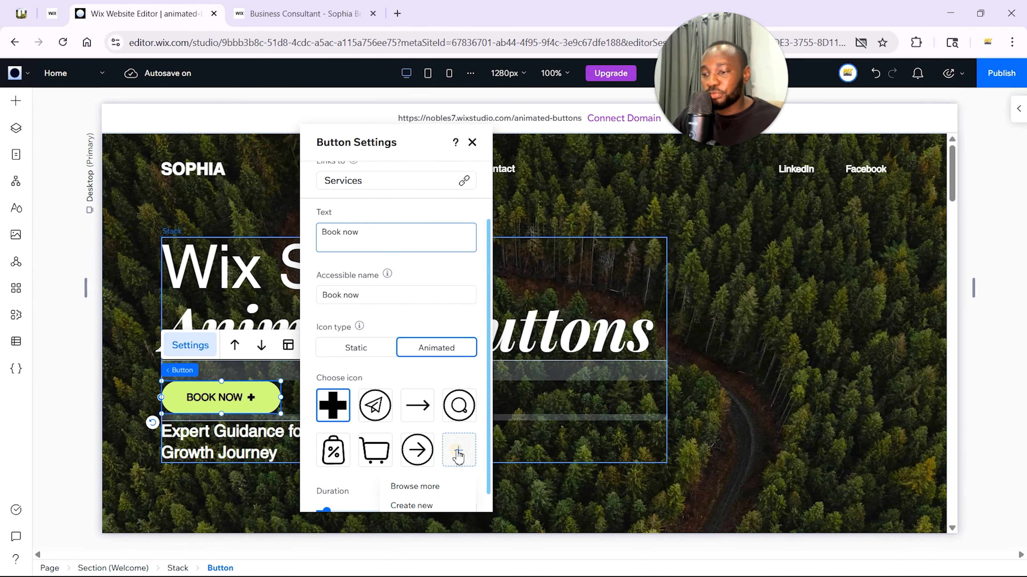
pyautogui.click(445, 487)
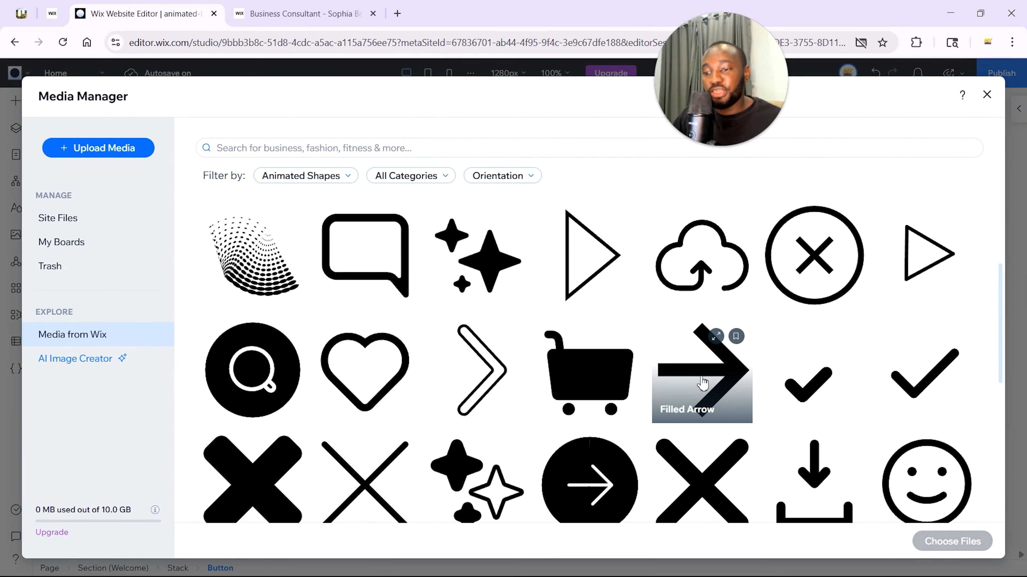
pyautogui.click(702, 382)
pyautogui.click(953, 541)
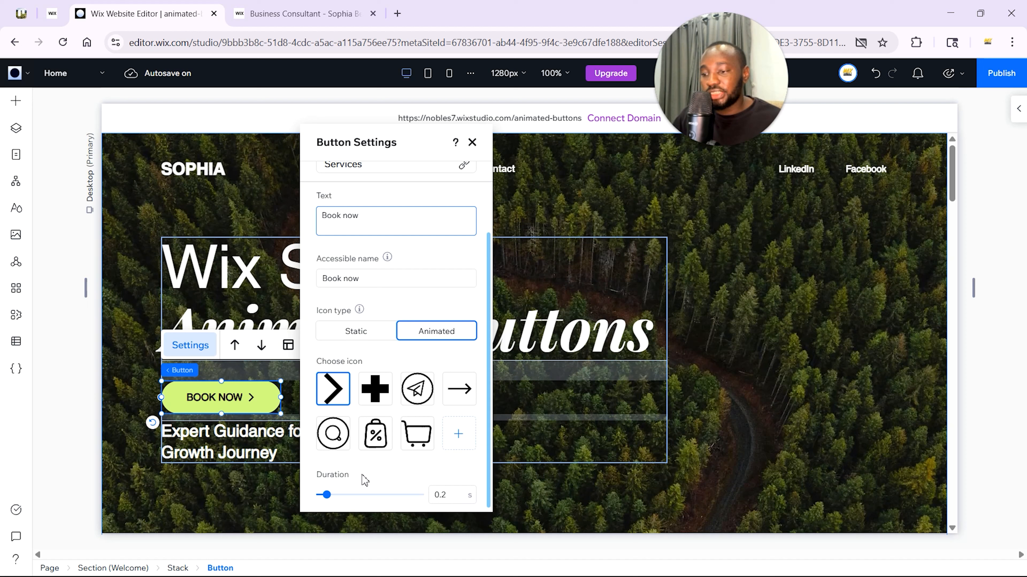
# - Set the icon animation duration to 0.5 s and open the test-site preview of the Book Now button
pyautogui.click(448, 494)
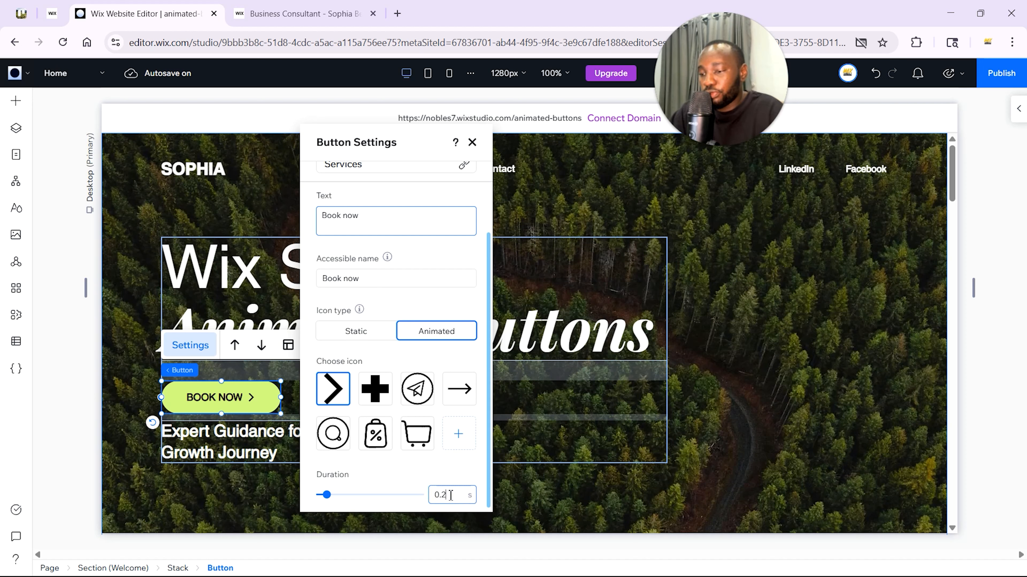
pyautogui.write('5')
pyautogui.press('BackSpace')
pyautogui.write('0.5')
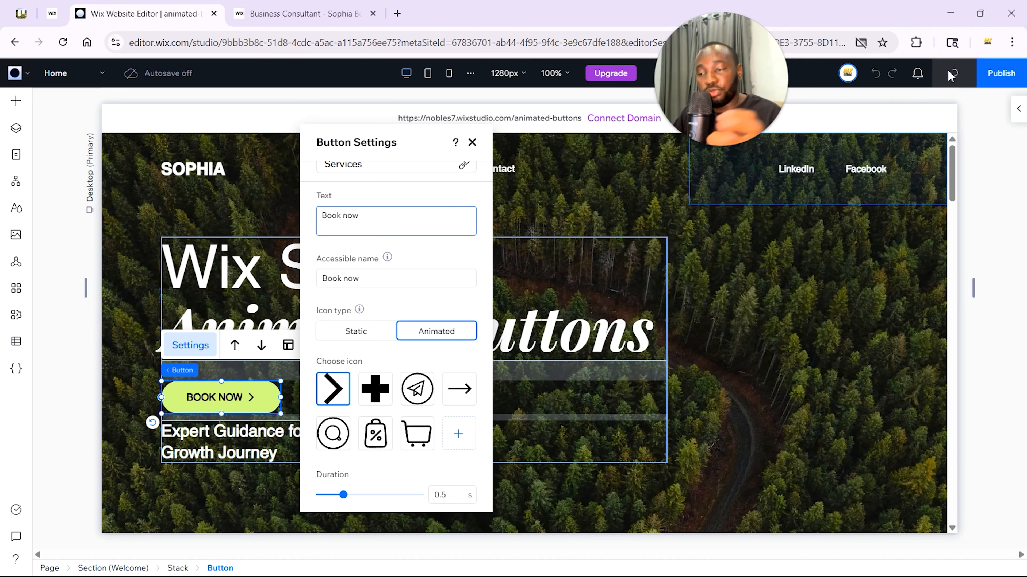
pyautogui.click(952, 75)
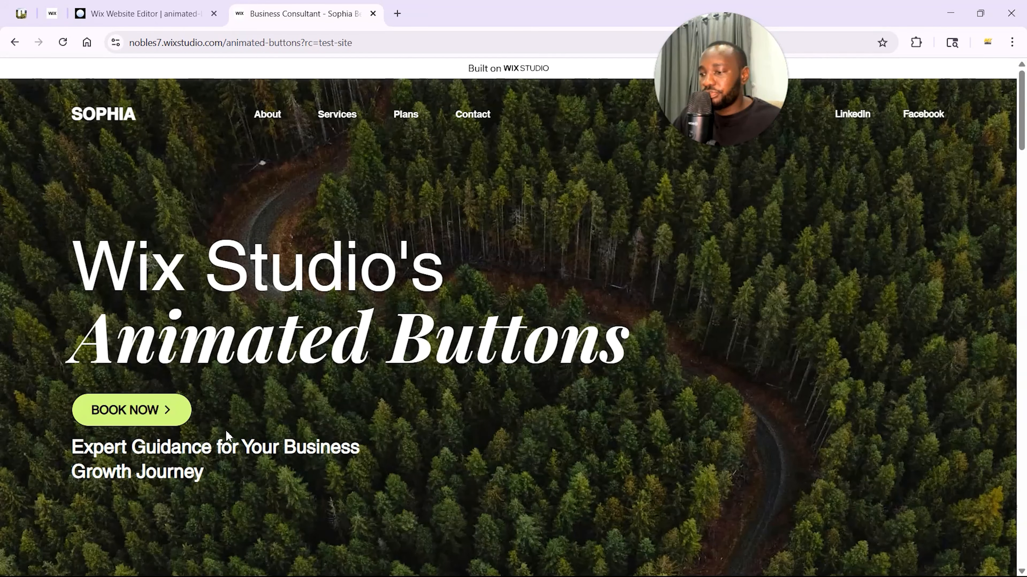